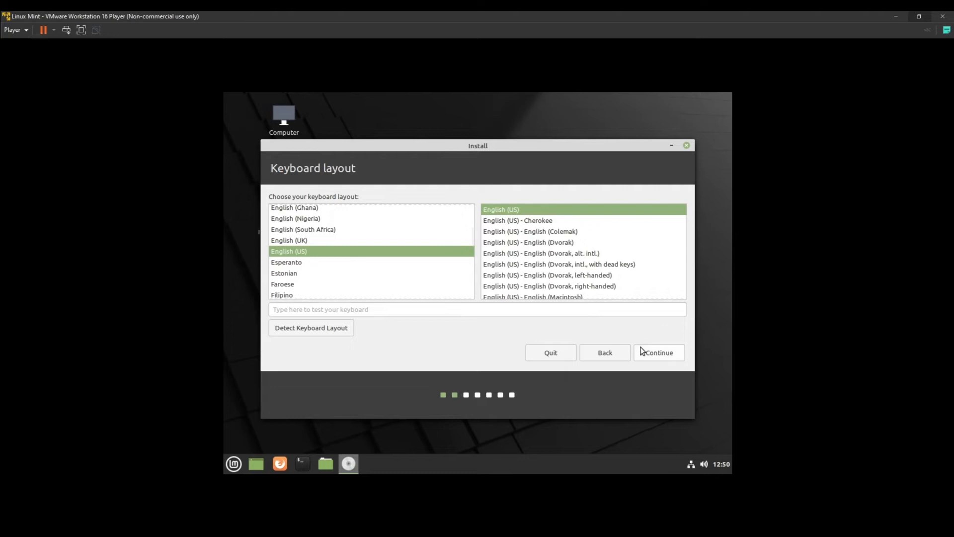
Accept the English (US) keyboard layout and choose to install multimedia codecs
{"action": "left_click", "coordinate": [653, 354]}
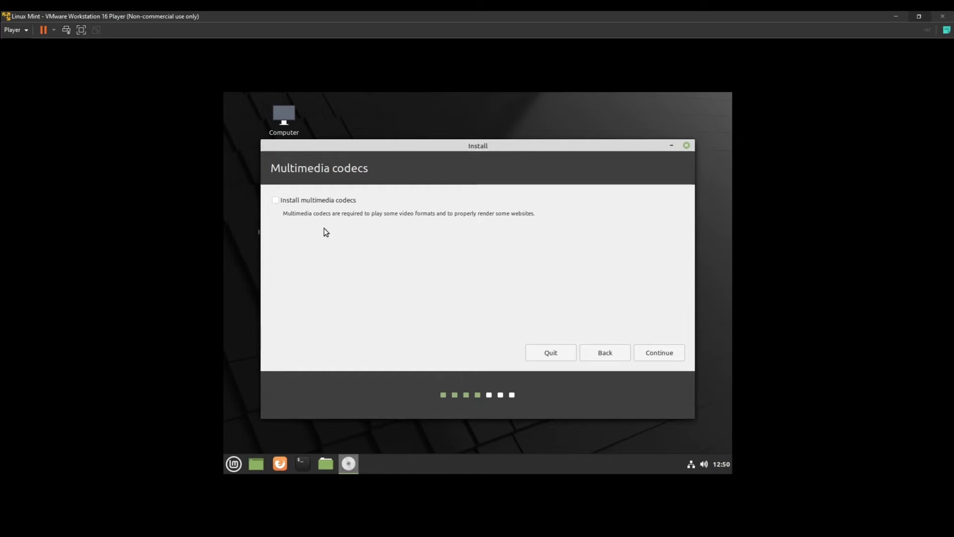
{"action": "left_click", "coordinate": [276, 201]}
{"action": "left_click", "coordinate": [661, 354]}
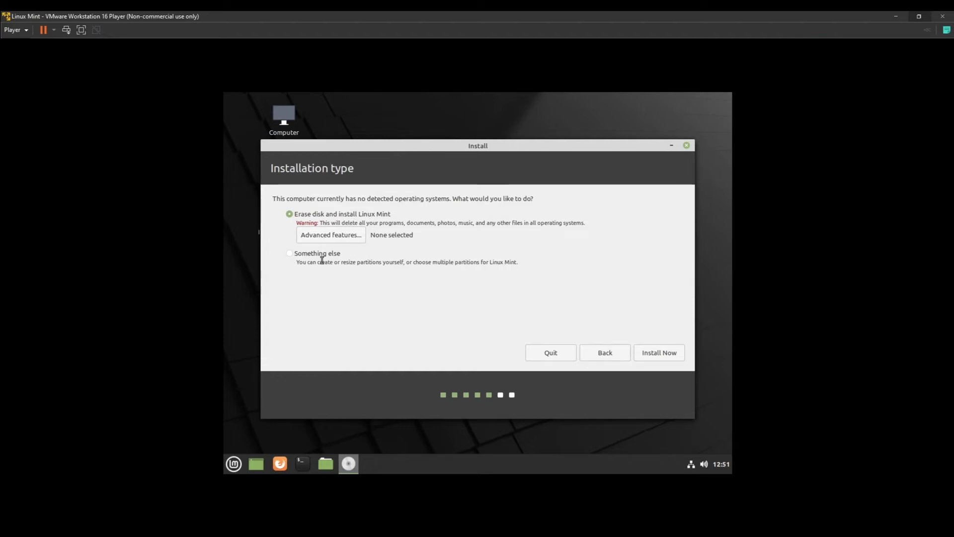
{"action": "left_click", "coordinate": [320, 237]}
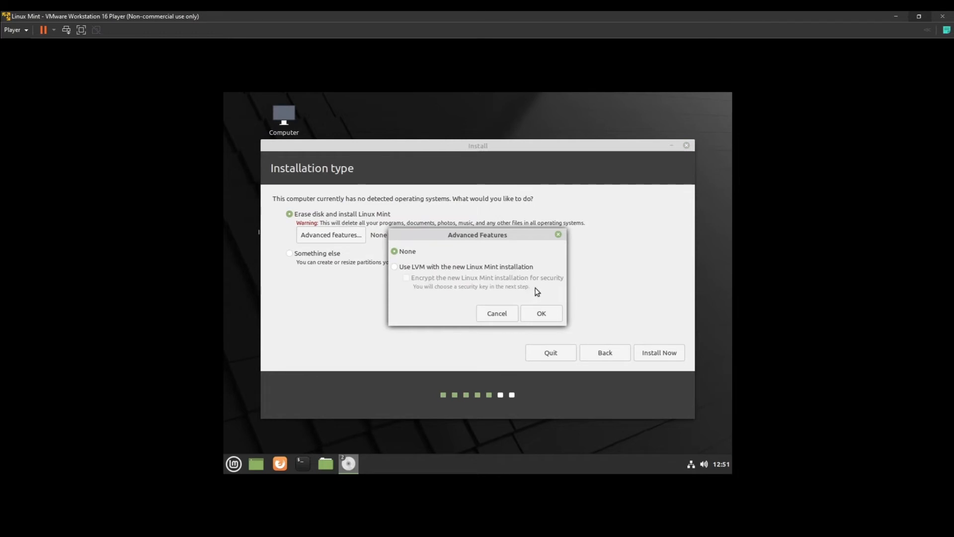
{"action": "left_click", "coordinate": [497, 314]}
{"action": "left_click", "coordinate": [294, 254]}
{"action": "left_click", "coordinate": [673, 349]}
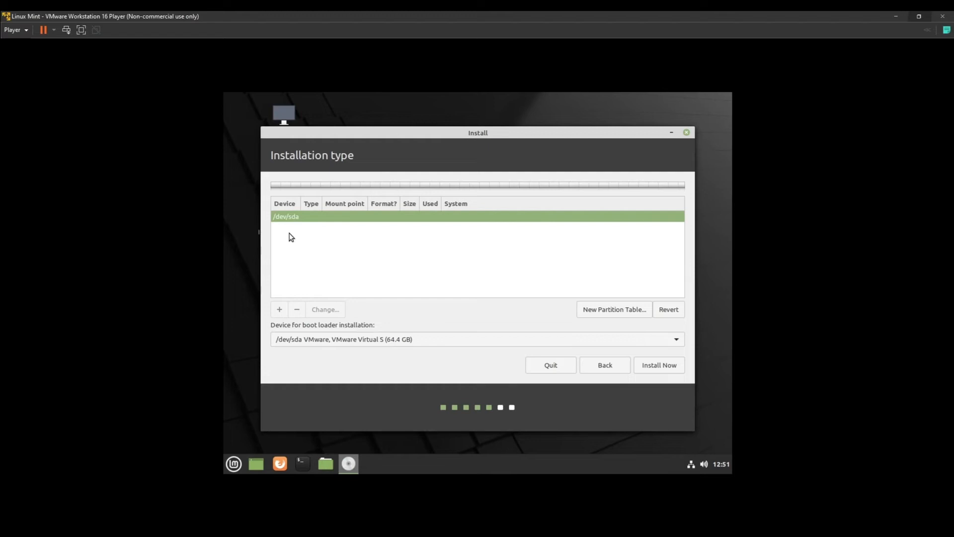
{"action": "left_click", "coordinate": [605, 365]}
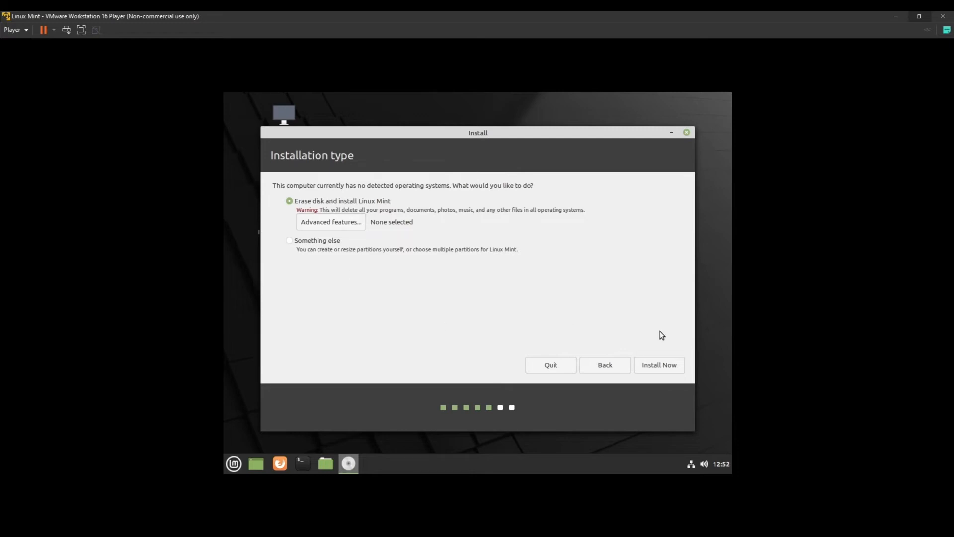
Install Linux Mint over the whole erased disk and confirm writing the partition changes
{"action": "left_click", "coordinate": [664, 366]}
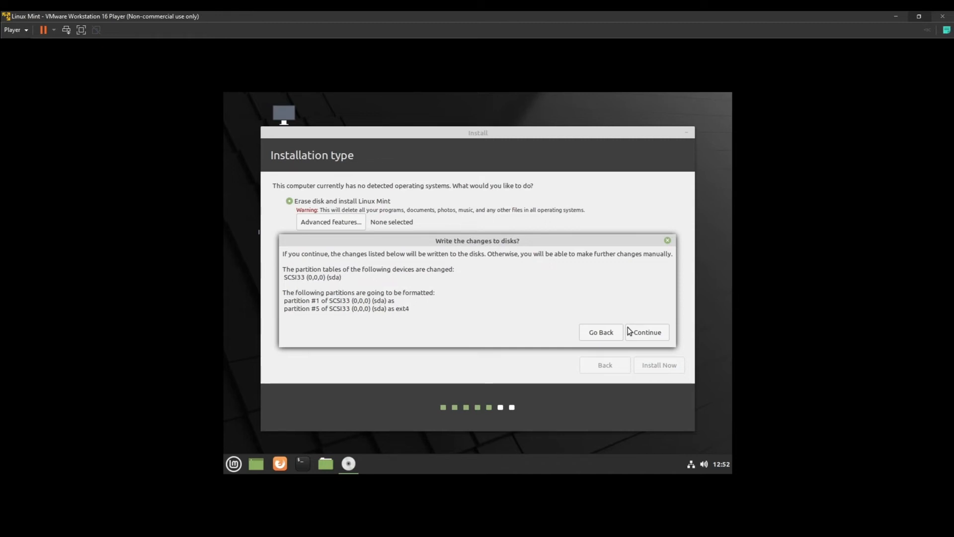
{"action": "left_click", "coordinate": [651, 334]}
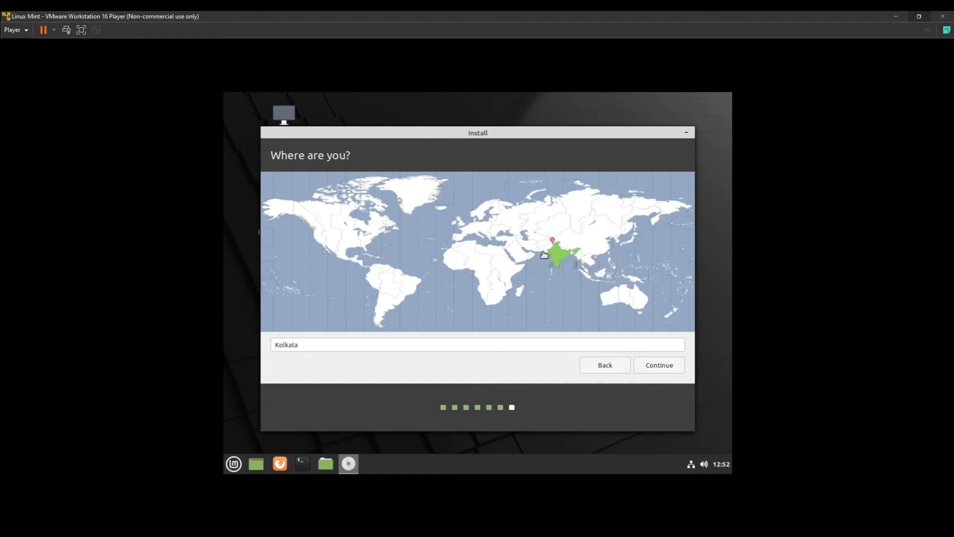
Try several time zones on the map (Ethiopia, US central, US eastern), ending back on India
{"action": "left_click", "coordinate": [508, 263]}
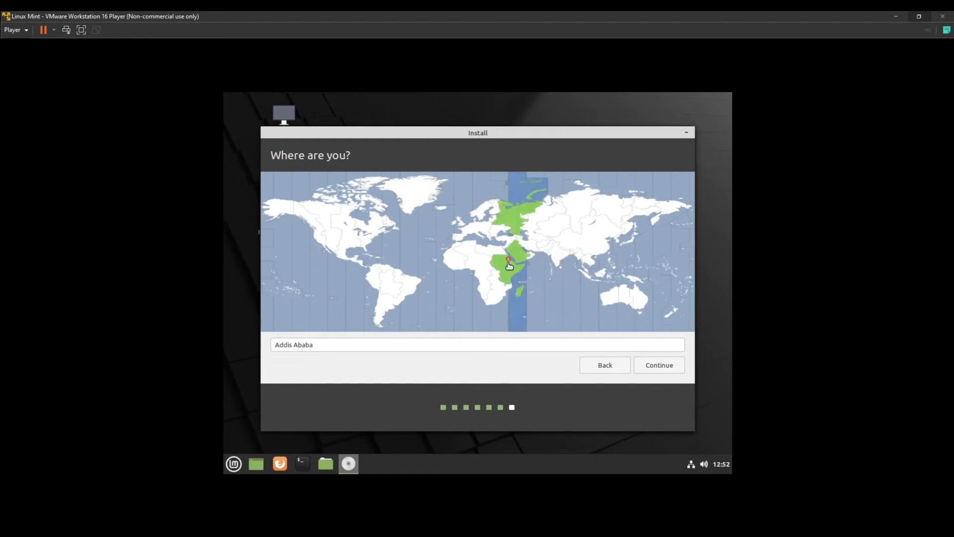
{"action": "left_click", "coordinate": [349, 243]}
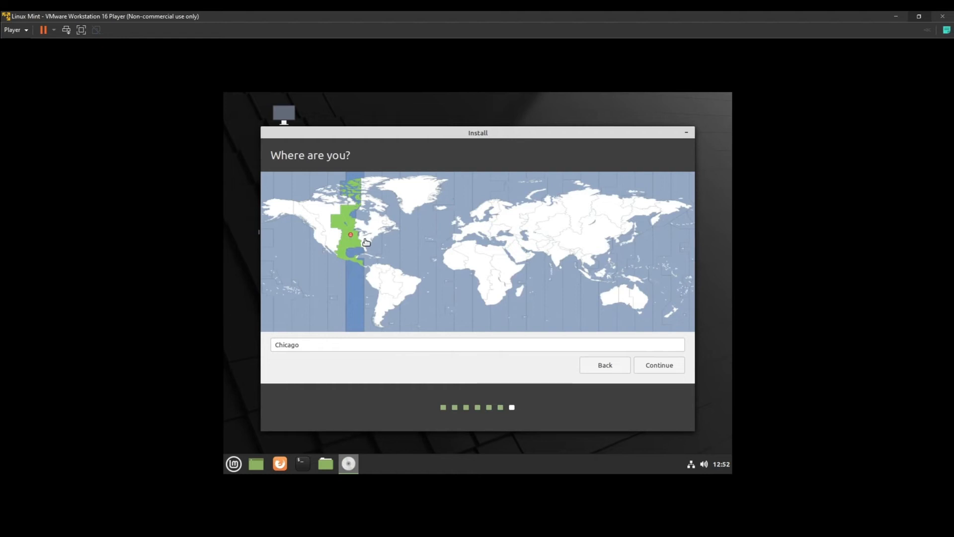
{"action": "left_click", "coordinate": [366, 241]}
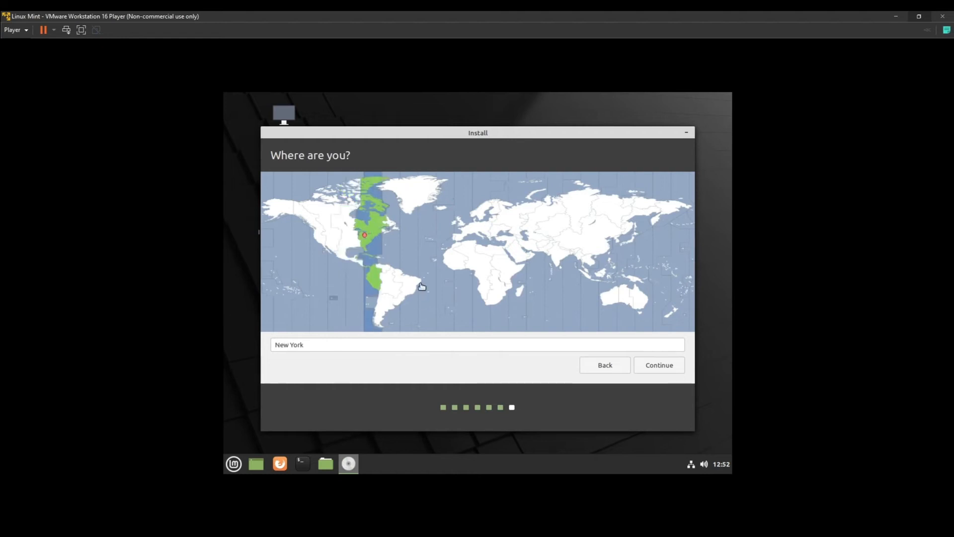
{"action": "left_click", "coordinate": [557, 255]}
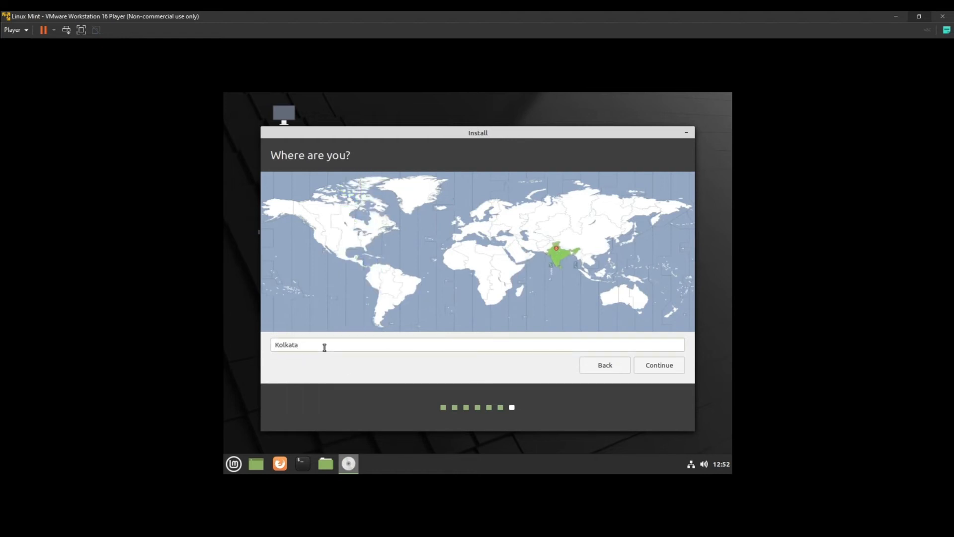
Replace Kolkata with New Delhi as the city and confirm the location
{"action": "double_click", "coordinate": [324, 348]}
{"action": "key", "text": "BackSpace"}
{"action": "type", "text": "Delhi"}
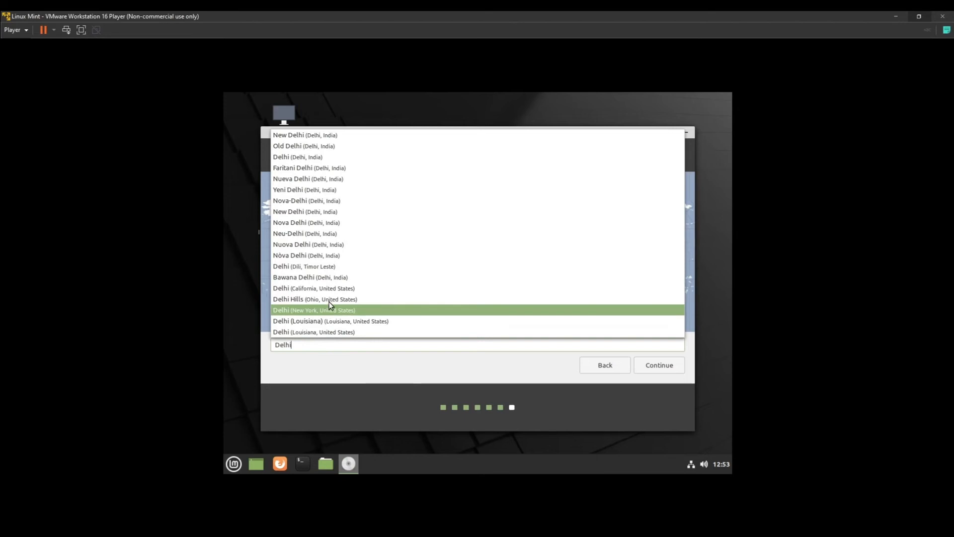
{"action": "left_click", "coordinate": [317, 213]}
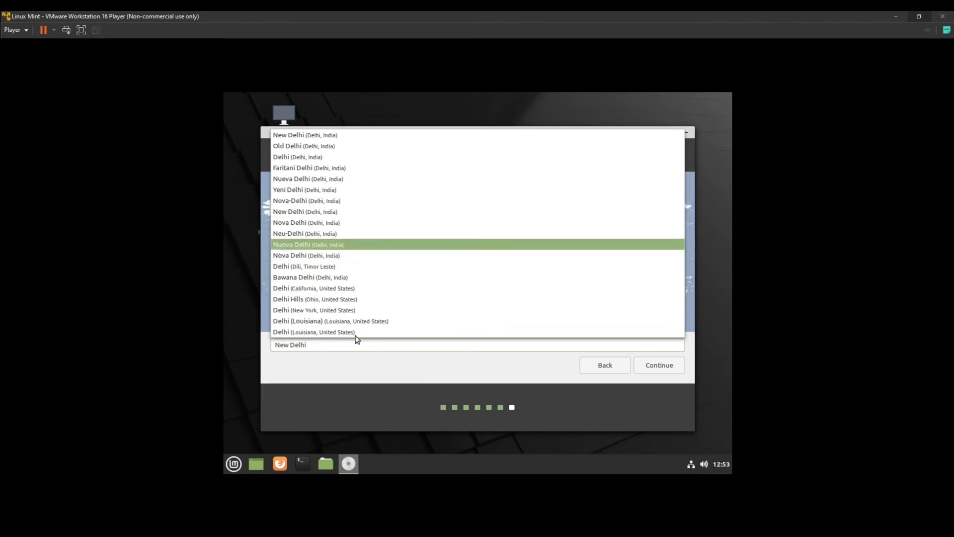
{"action": "left_click", "coordinate": [529, 355]}
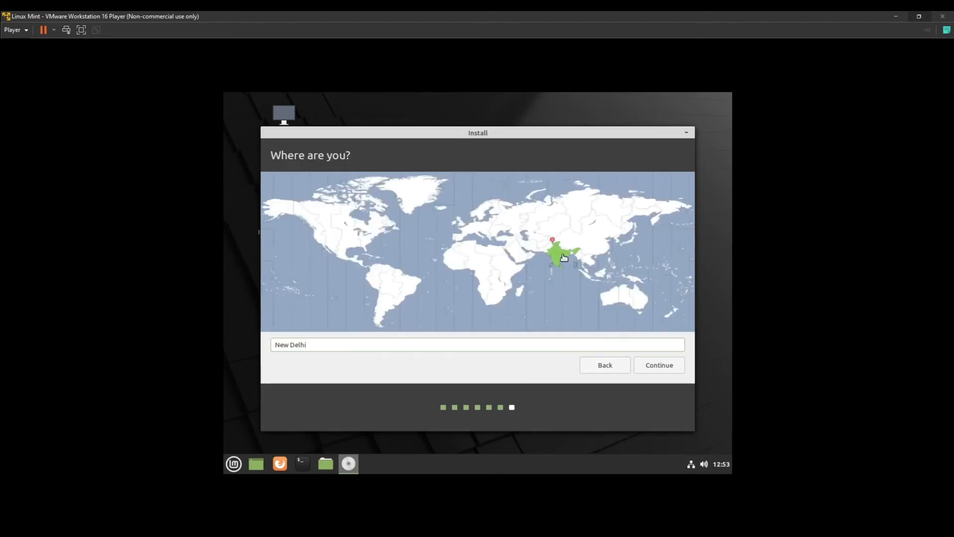
{"action": "left_click", "coordinate": [656, 371]}
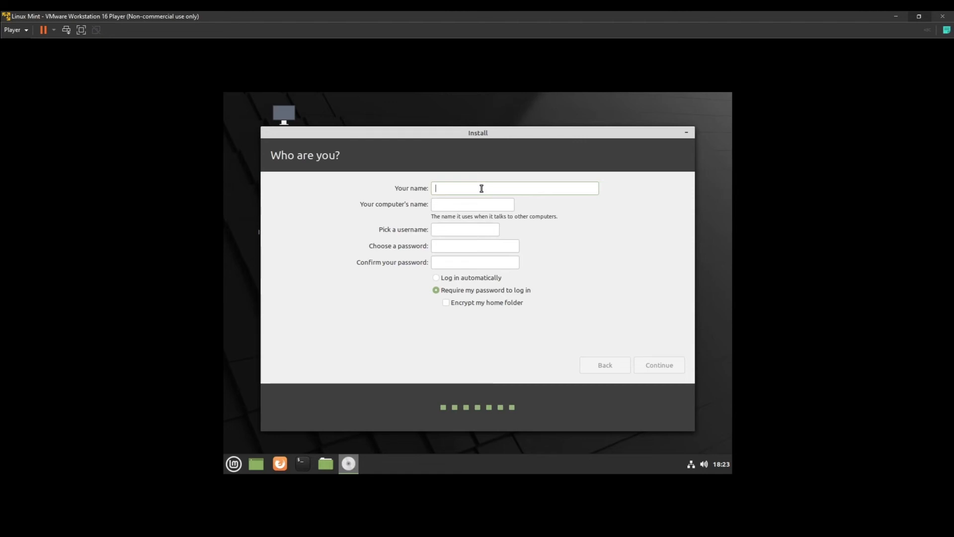
Enter your name and change the computer name to end in VM
{"action": "type", "text": "sc0rp10n"}
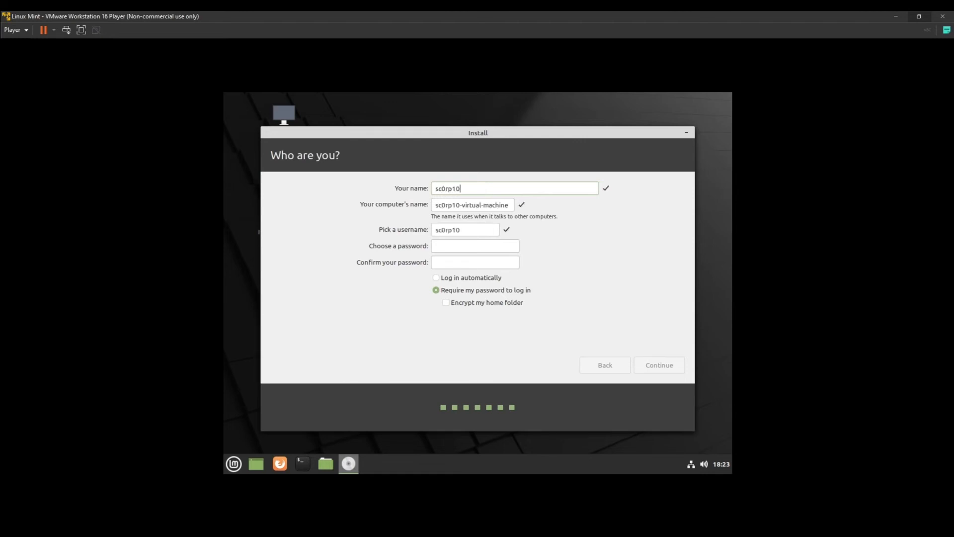
{"action": "left_click", "coordinate": [483, 208]}
{"action": "key", "text": "End"}
{"action": "key", "text": "BackSpace"}
{"action": "key", "text": "BackSpace"}
{"action": "key", "text": "BackSpace"}
{"action": "key", "text": "BackSpace"}
{"action": "key", "text": "BackSpace"}
{"action": "key", "text": "BackSpace"}
{"action": "key", "text": "BackSpace"}
{"action": "key", "text": "BackSpace"}
{"action": "key", "text": "BackSpace"}
{"action": "key", "text": "BackSpace"}
{"action": "type", "text": "VM"}
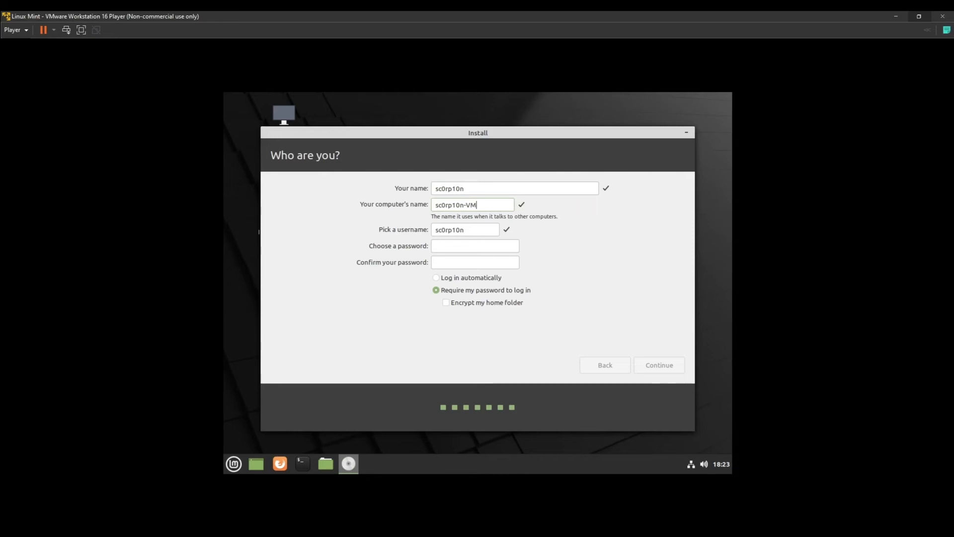
Set and confirm the account password, require it at login, and encrypt the home folder
{"action": "left_click", "coordinate": [464, 247]}
{"action": "type", "text": "1234"}
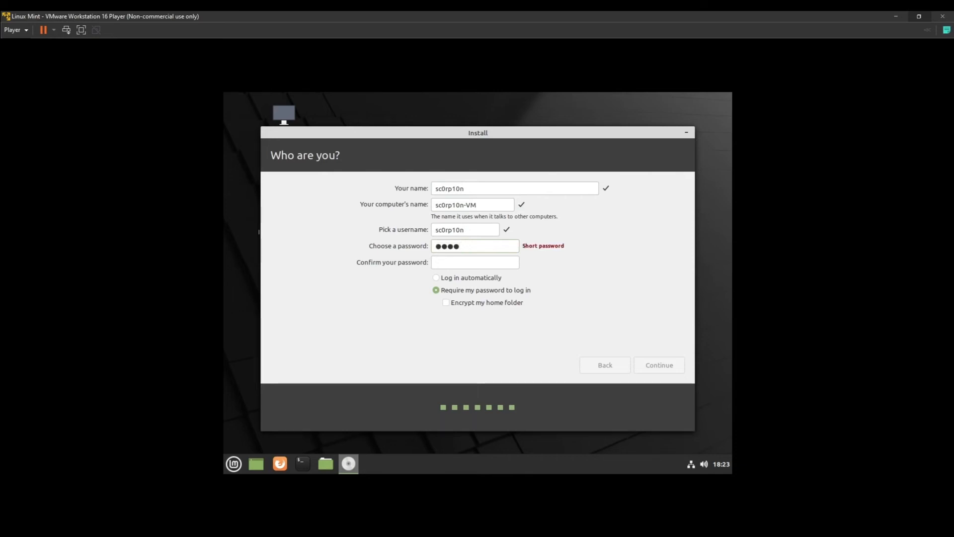
{"action": "key", "text": "Tab"}
{"action": "type", "text": "1234"}
{"action": "left_click", "coordinate": [437, 279]}
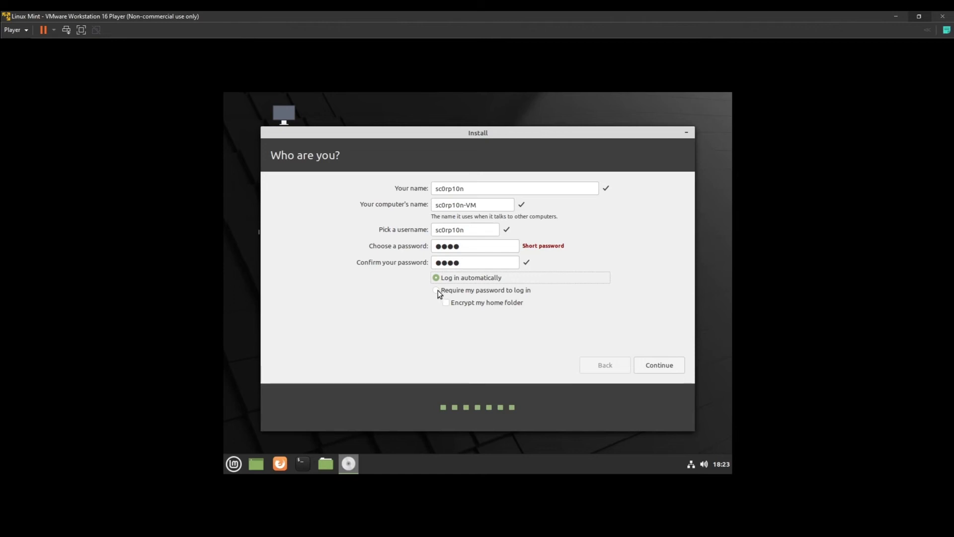
{"action": "left_click", "coordinate": [437, 291]}
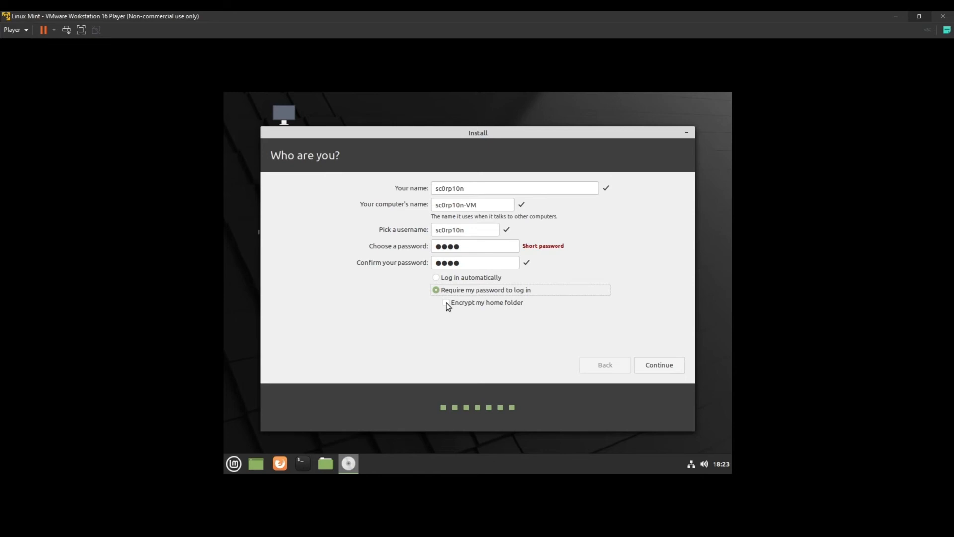
{"action": "left_click", "coordinate": [447, 304]}
{"action": "left_click", "coordinate": [446, 303]}
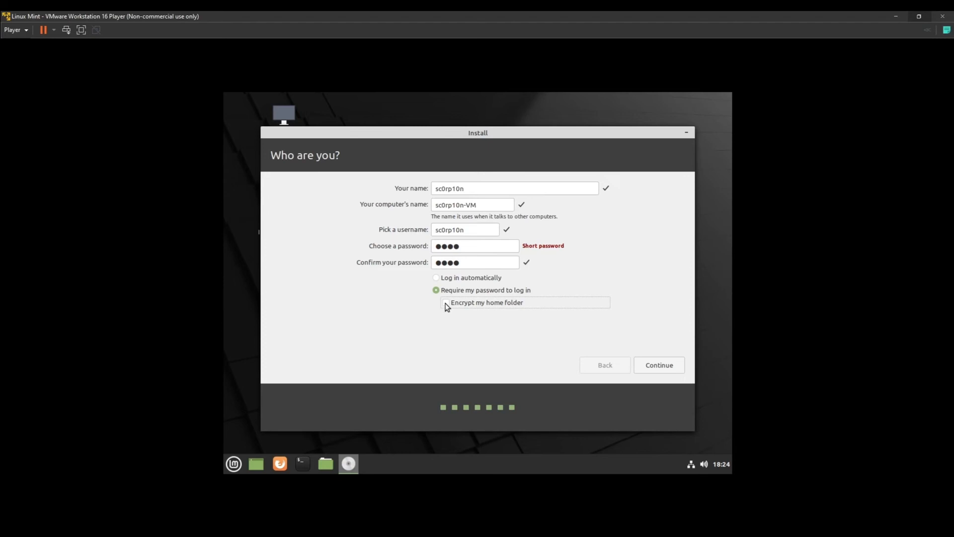
Begin the installation and page the slideshow through to Manage your photos
{"action": "left_click", "coordinate": [648, 367]}
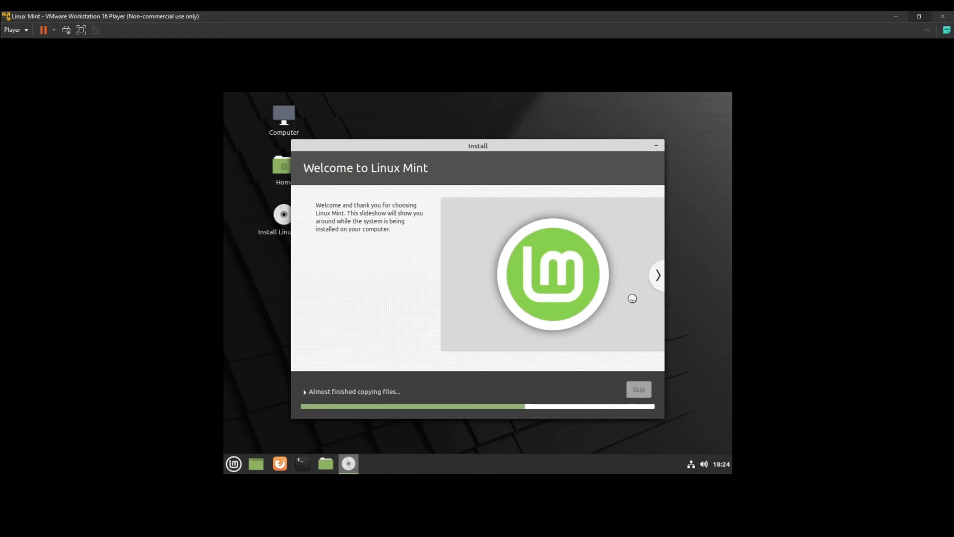
{"action": "left_click", "coordinate": [659, 278]}
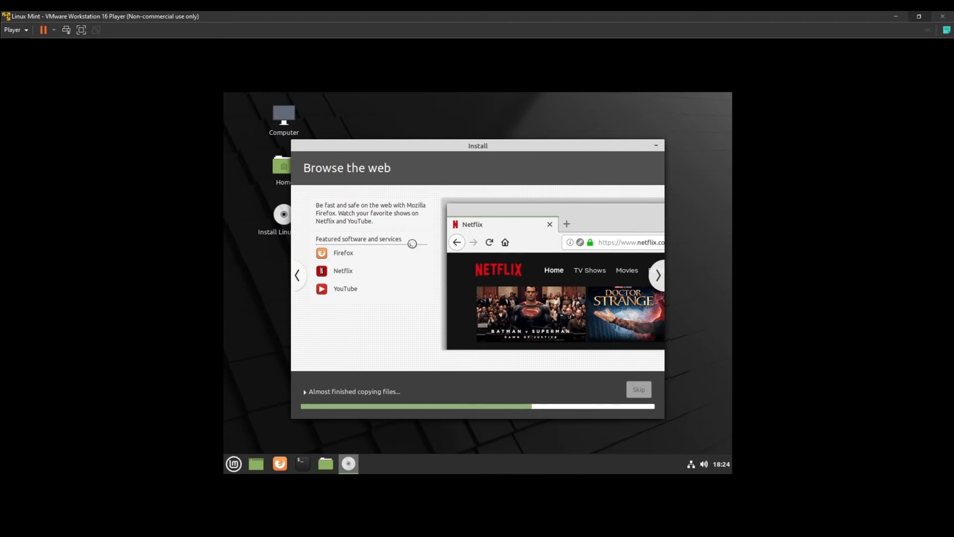
{"action": "left_click", "coordinate": [299, 276]}
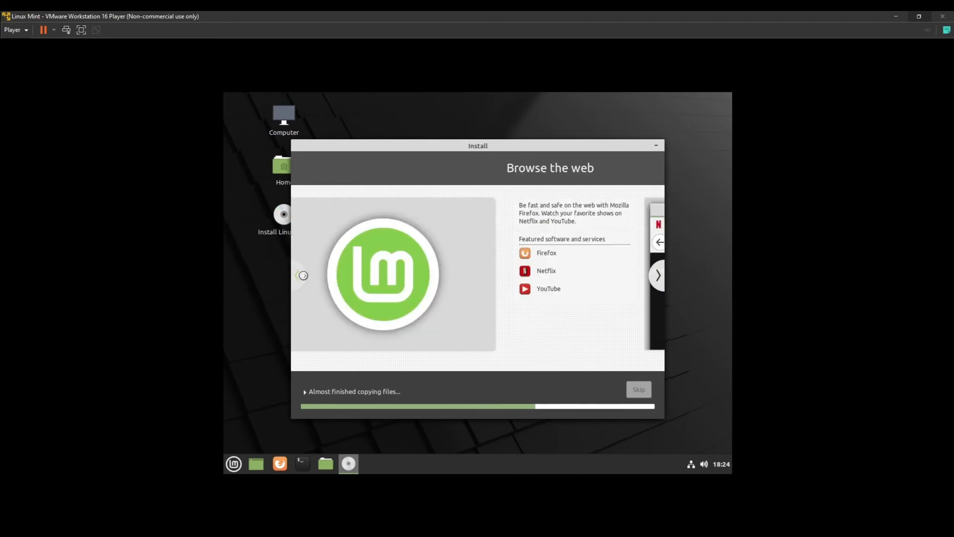
{"action": "left_click", "coordinate": [655, 285]}
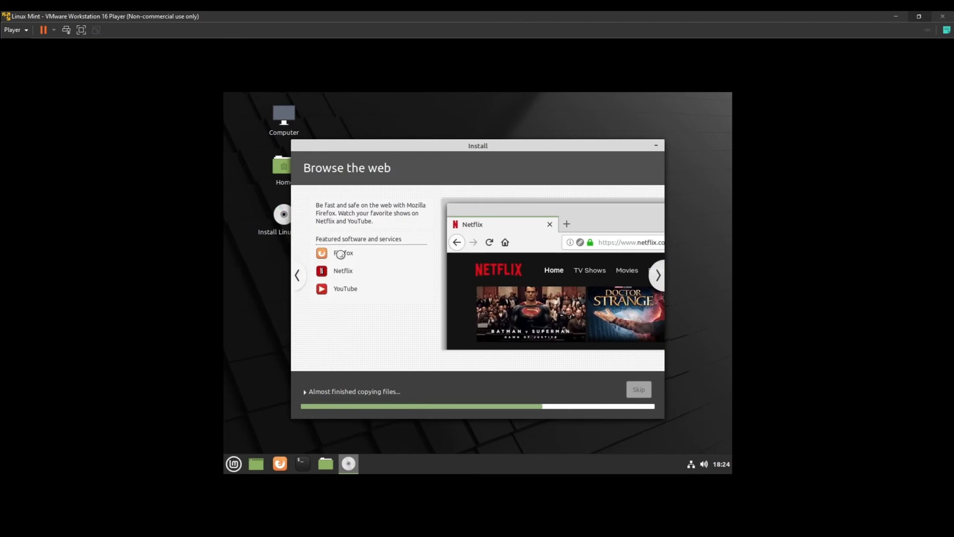
{"action": "left_click", "coordinate": [660, 275]}
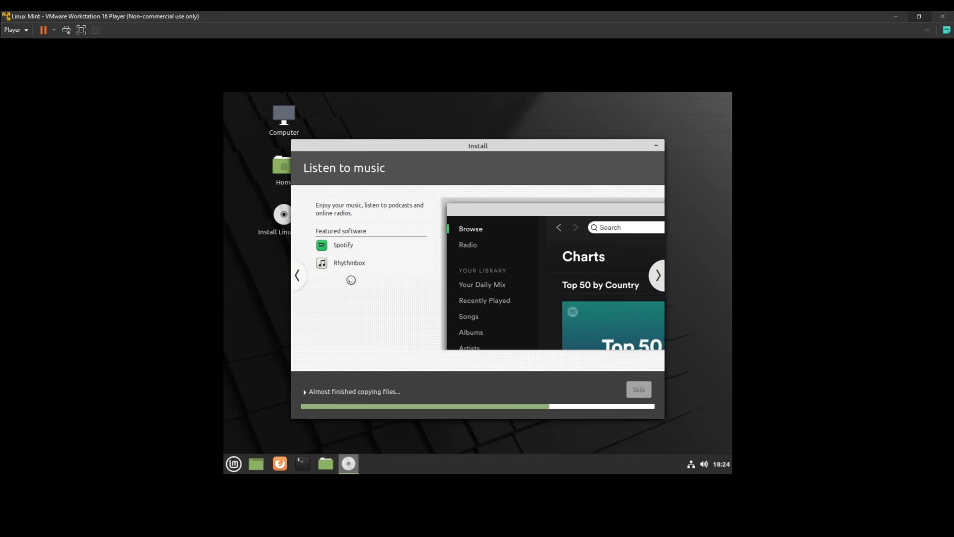
{"action": "left_click", "coordinate": [657, 275]}
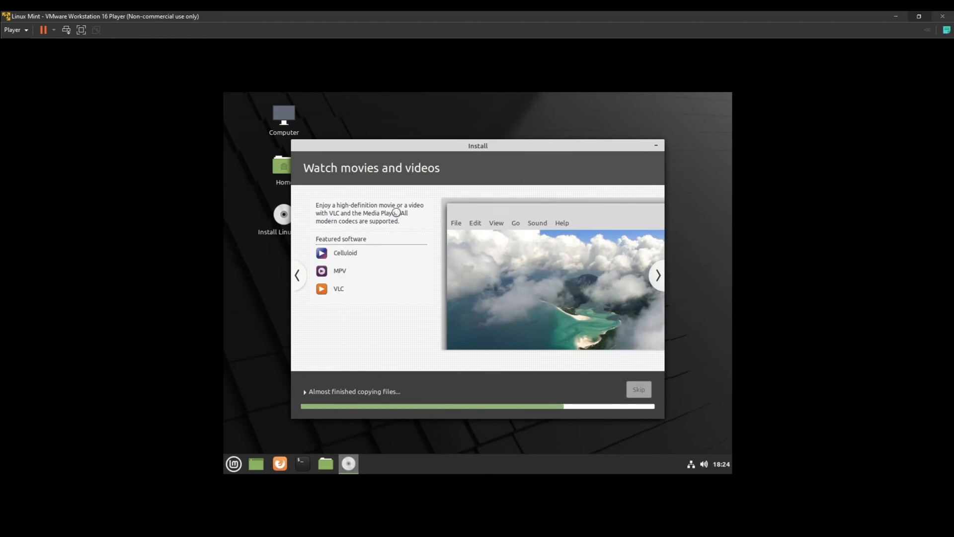
{"action": "left_click", "coordinate": [664, 281]}
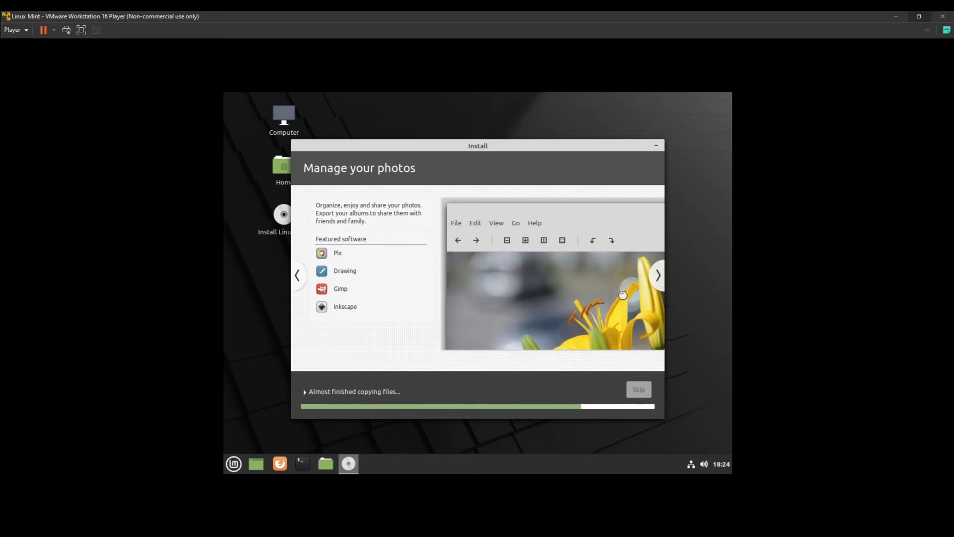
Keep advancing the slideshow from Stay connected through to Find help while files copy
{"action": "left_click", "coordinate": [658, 282]}
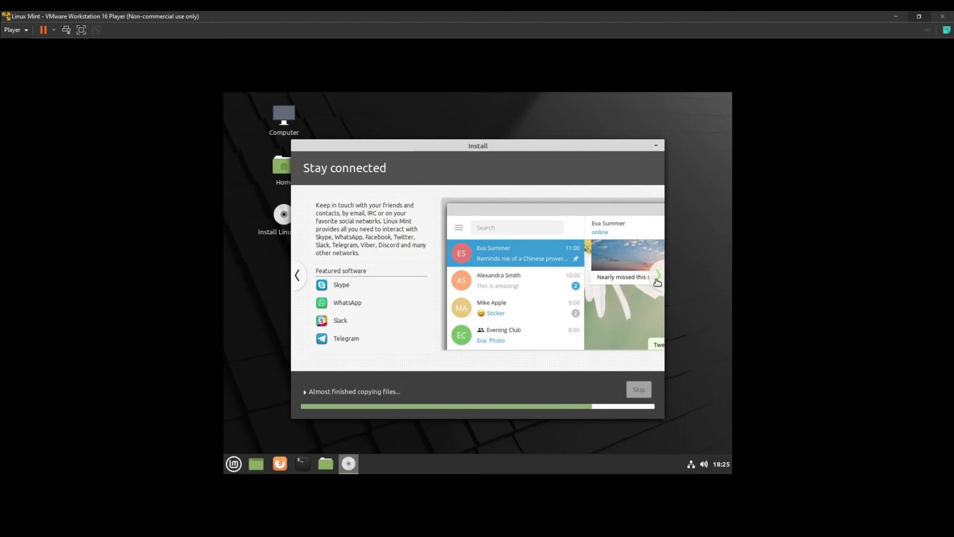
{"action": "left_click", "coordinate": [658, 282]}
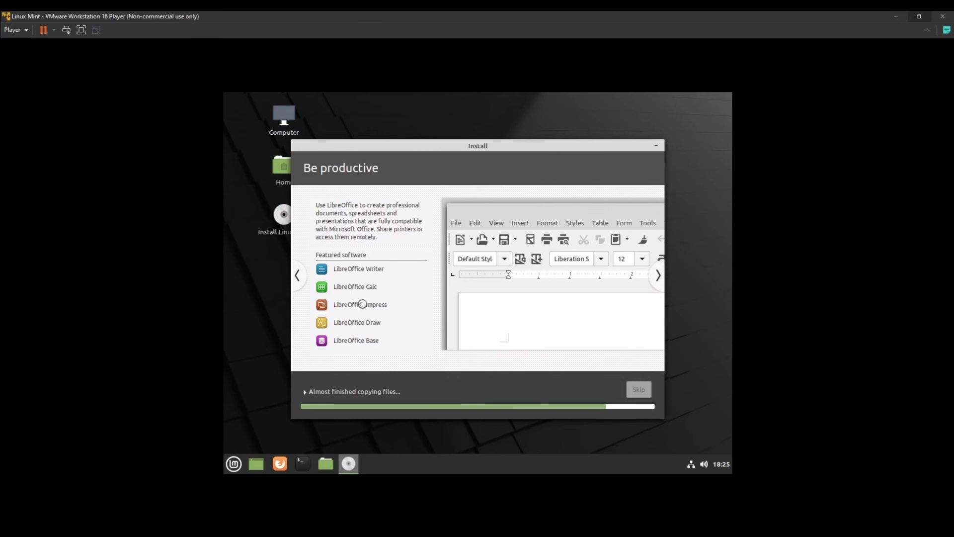
{"action": "left_click", "coordinate": [663, 275]}
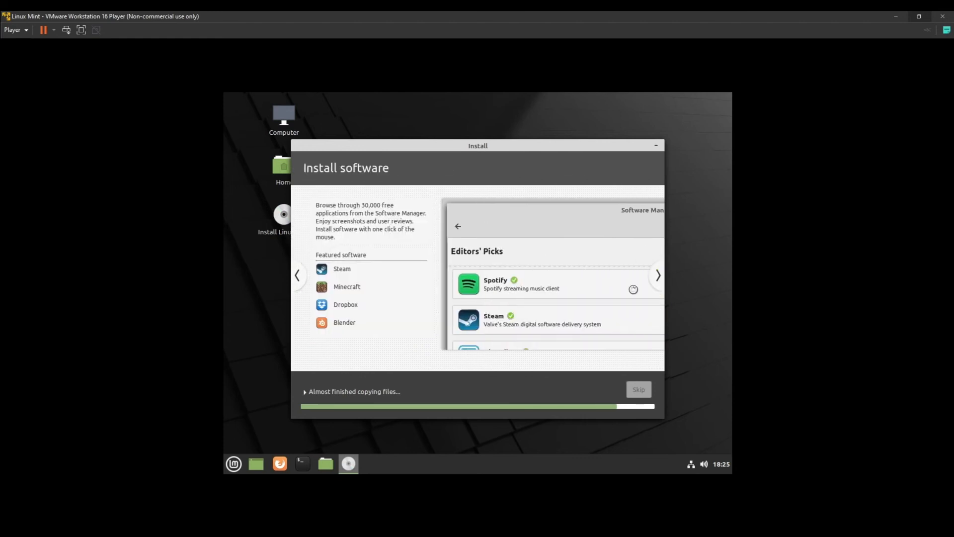
{"action": "left_click", "coordinate": [659, 276]}
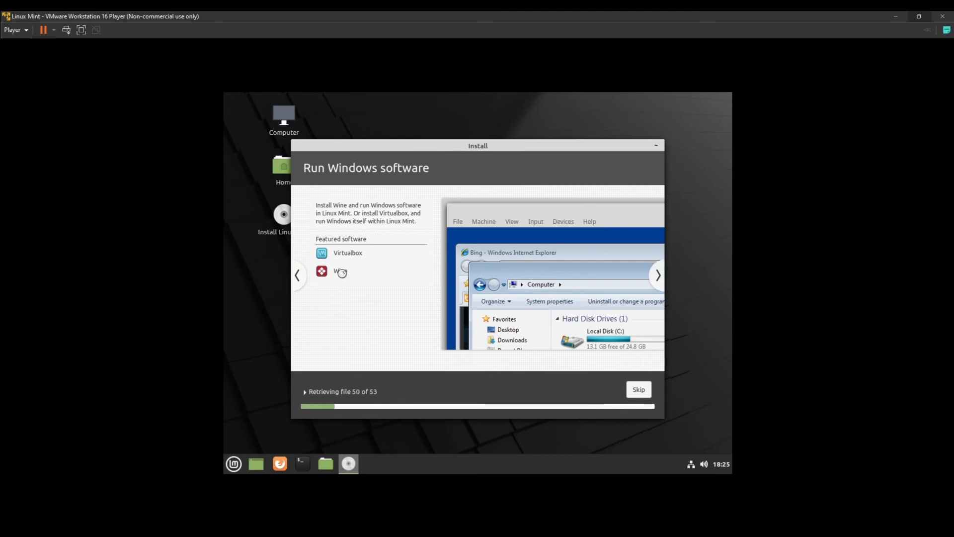
{"action": "left_click", "coordinate": [659, 277]}
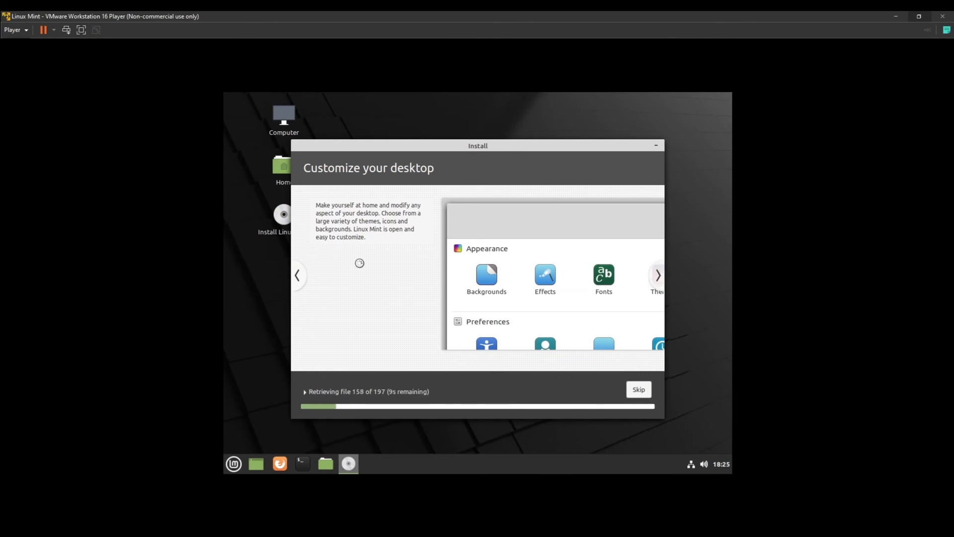
{"action": "left_click", "coordinate": [660, 277]}
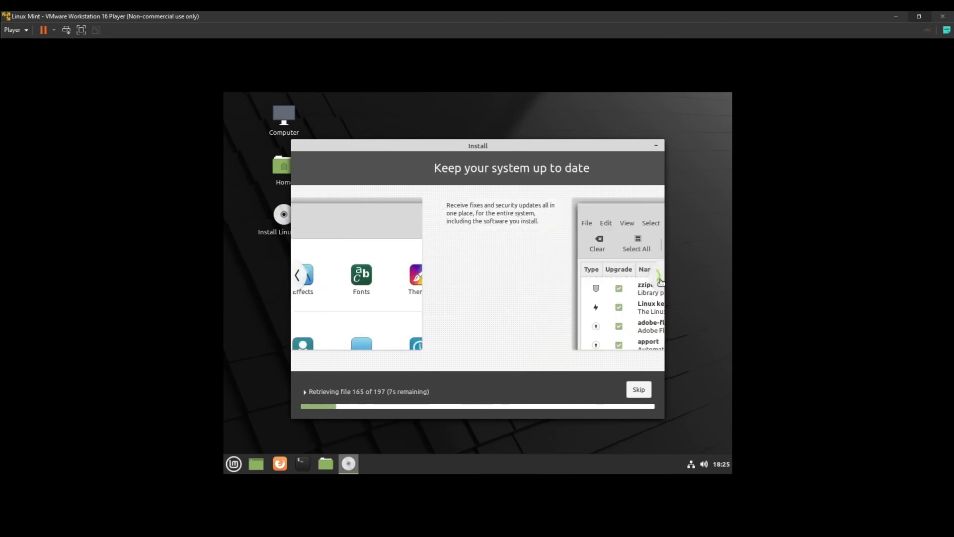
{"action": "left_click", "coordinate": [660, 278]}
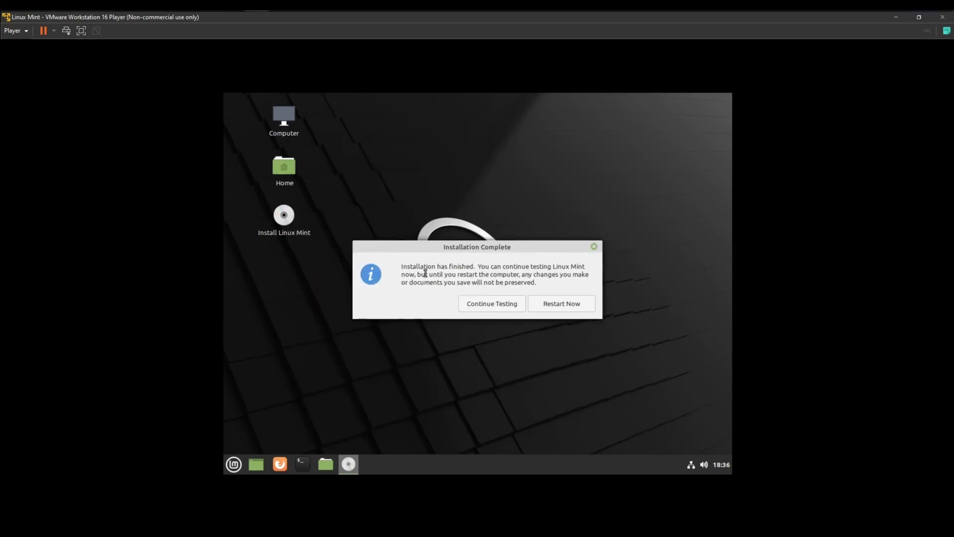
Stay in the live session, then restart the machine from the Mint menu's shutdown options
{"action": "left_click", "coordinate": [483, 304]}
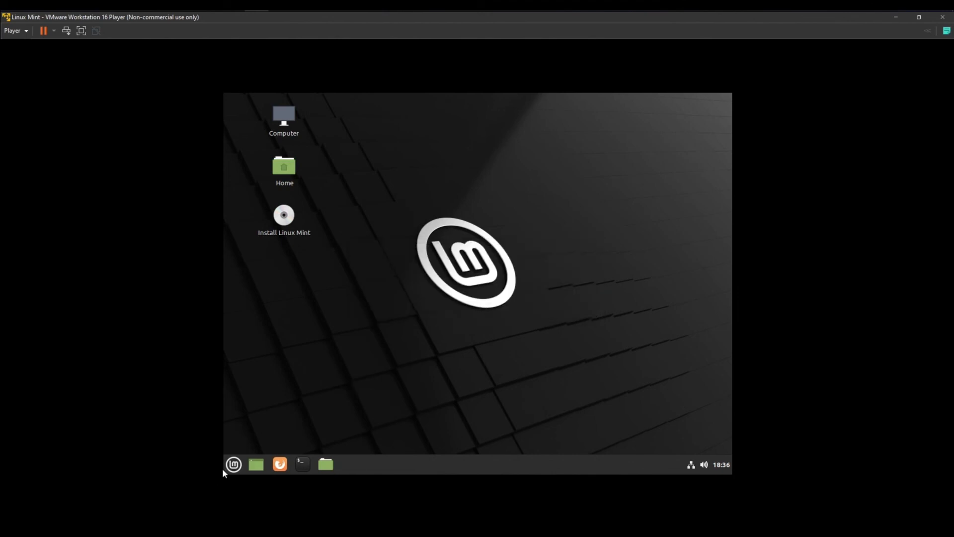
{"action": "left_click", "coordinate": [233, 469]}
{"action": "left_click", "coordinate": [250, 416]}
{"action": "left_click", "coordinate": [471, 300]}
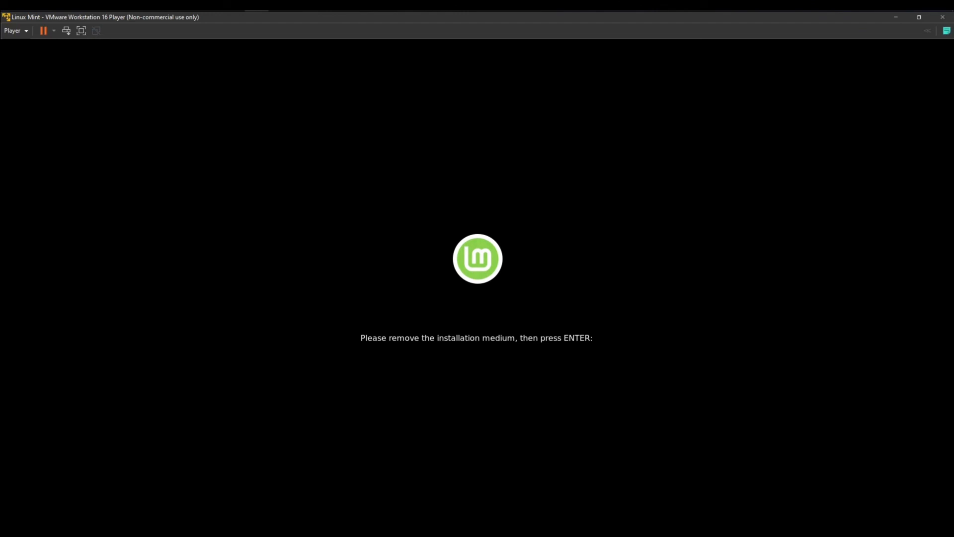
Confirm the installation medium is removed so the VM reboots into the installed system
{"action": "key", "text": "Return"}
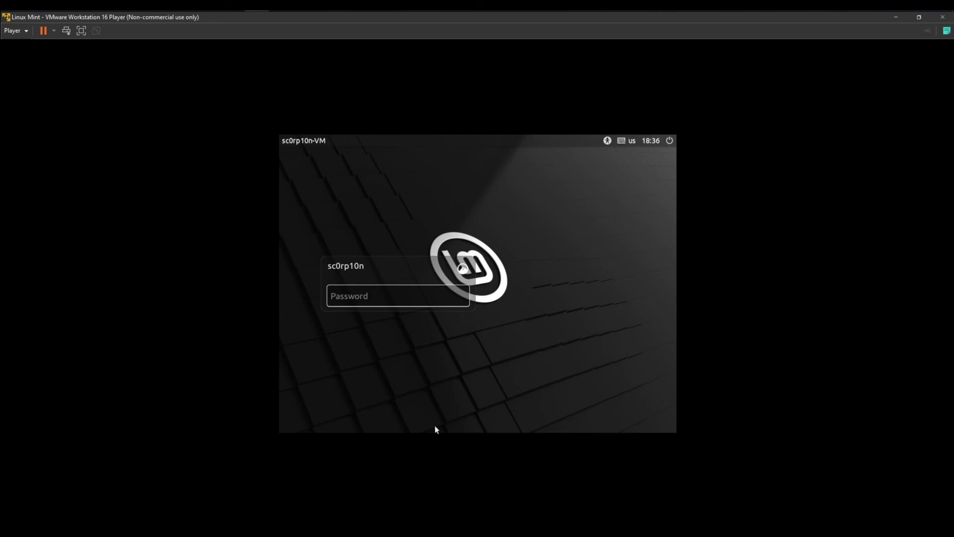
Enter the account password to log in to the new desktop
{"action": "type", "text": "•"}
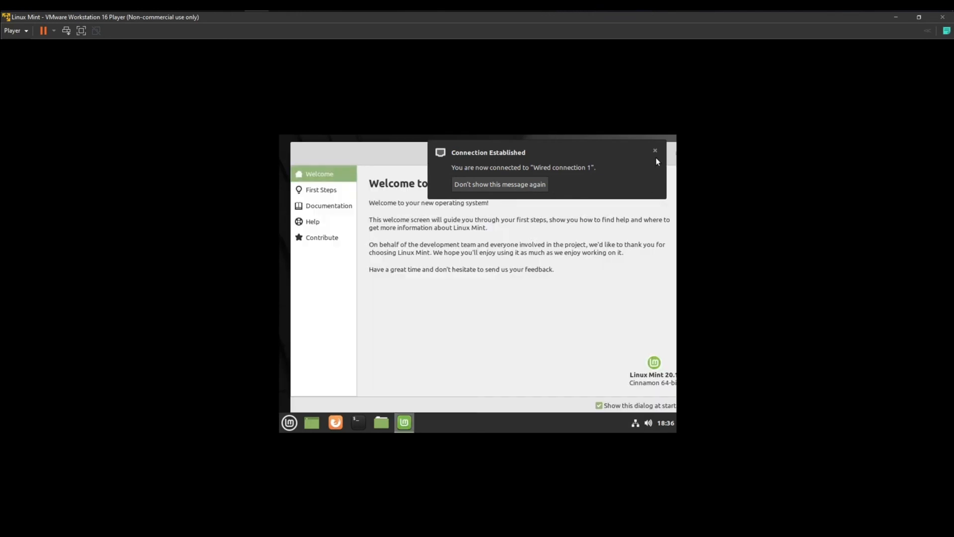
Silence the connection notice, maximize the VMware window, centre the Welcome window, and launch a terminal
{"action": "left_click", "coordinate": [494, 187]}
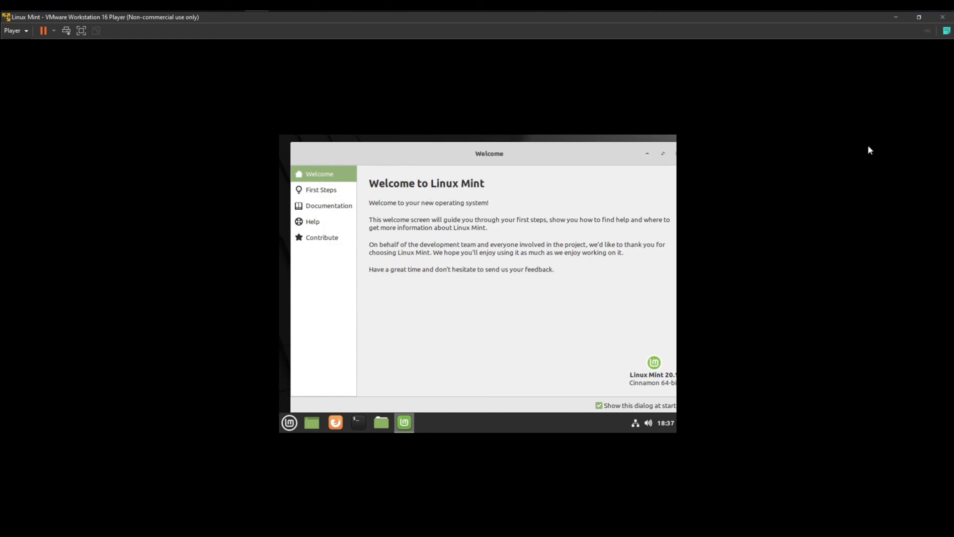
{"action": "left_click", "coordinate": [919, 17]}
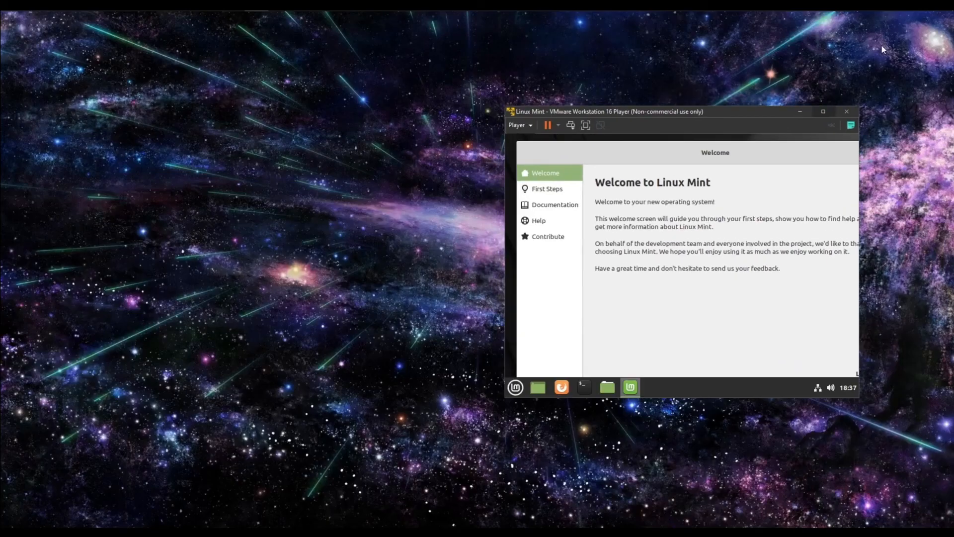
{"action": "left_click", "coordinate": [836, 102]}
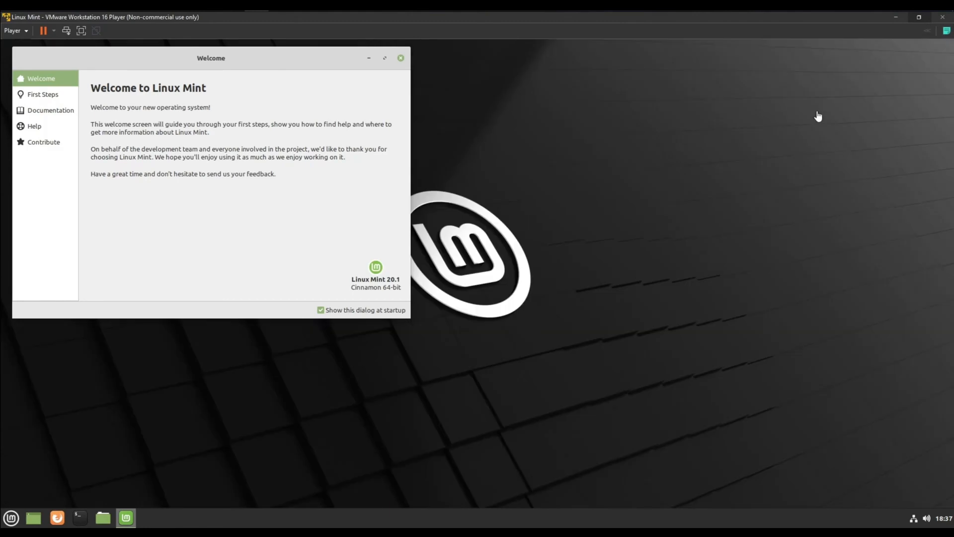
{"action": "left_click_drag", "start_coordinate": [297, 54], "coordinate": [469, 85]}
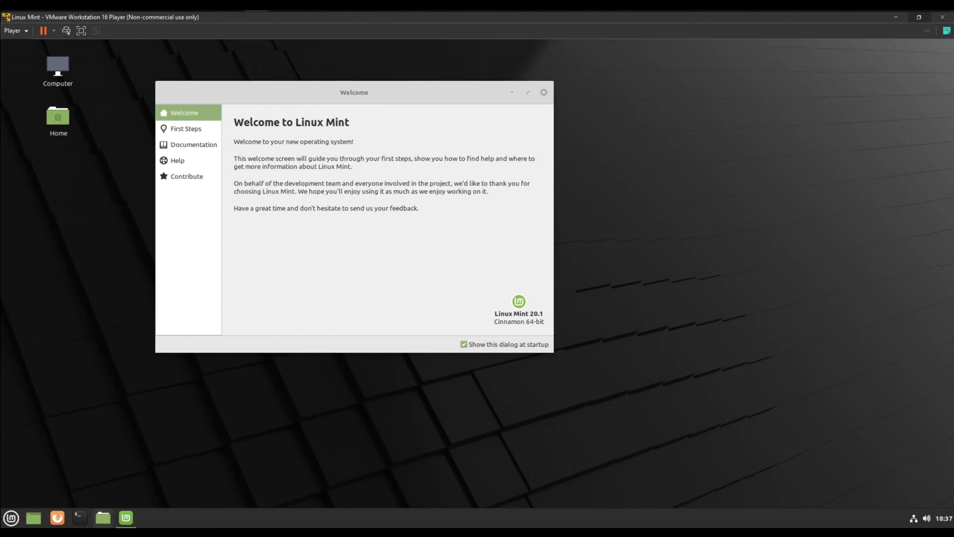
{"action": "left_click", "coordinate": [80, 517]}
Run neofetch to show the Linux Mint 20.1 x86_64 Cinnamon system details
{"action": "type", "text": "neofetch"}
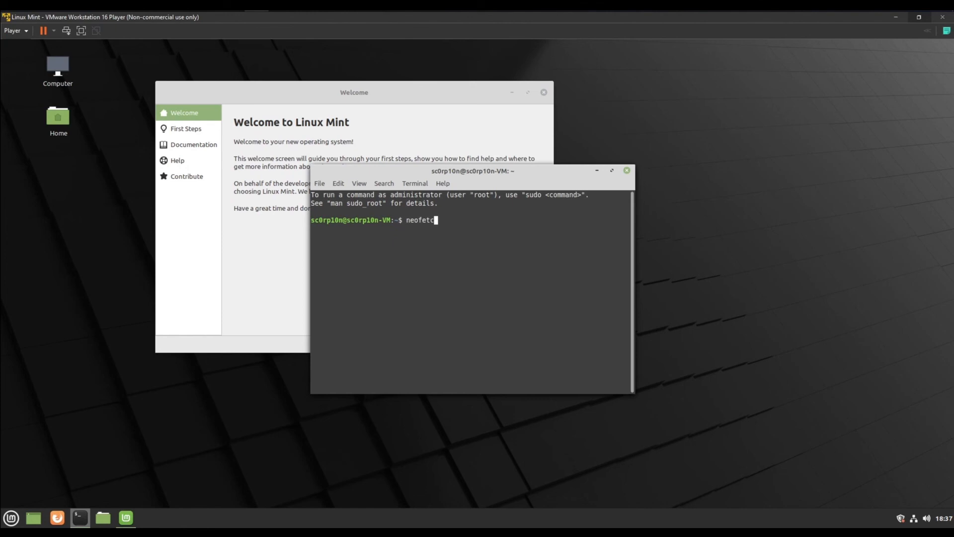
{"action": "key", "text": "Return"}
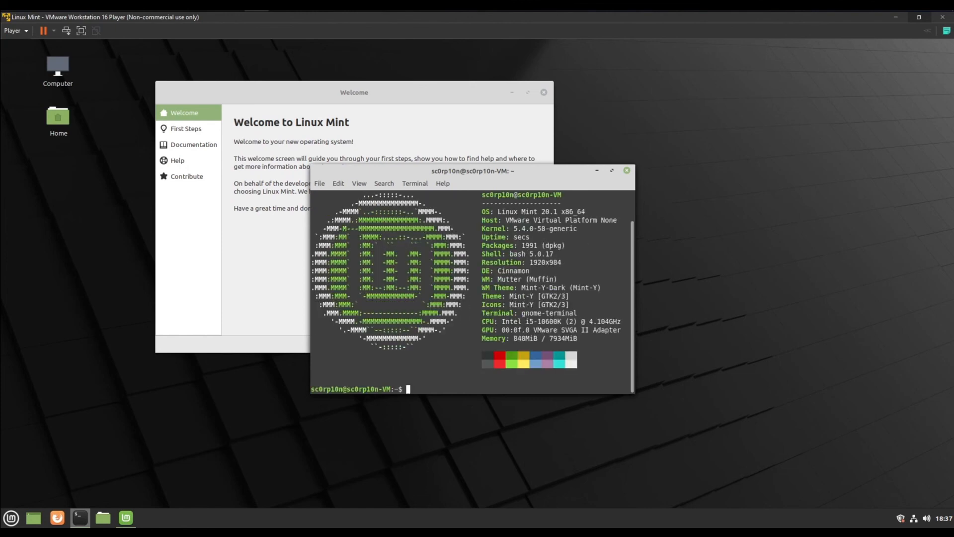
{"action": "scroll", "coordinate": [526, 334], "scroll_direction": "up", "scroll_amount": 1}
{"action": "scroll", "coordinate": [530, 331], "scroll_direction": "down", "scroll_amount": 1}
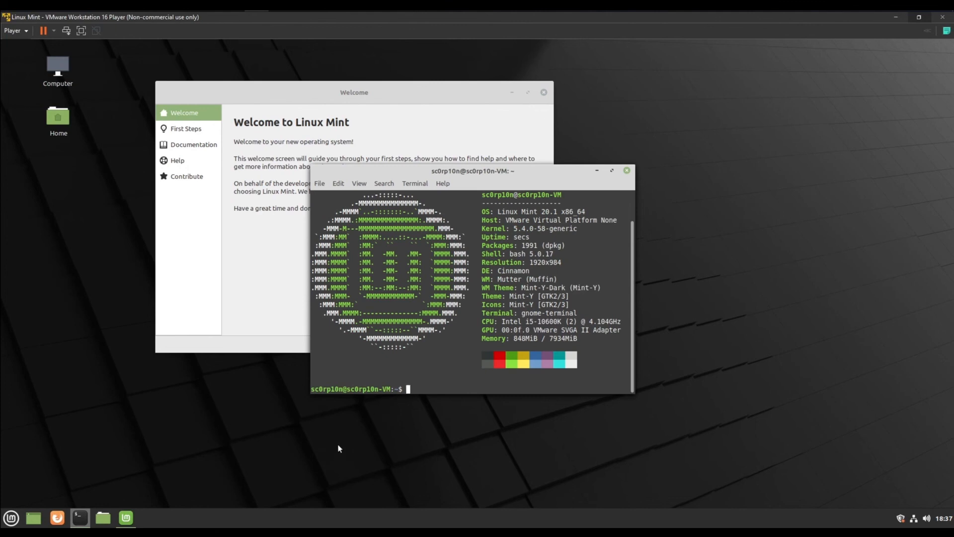